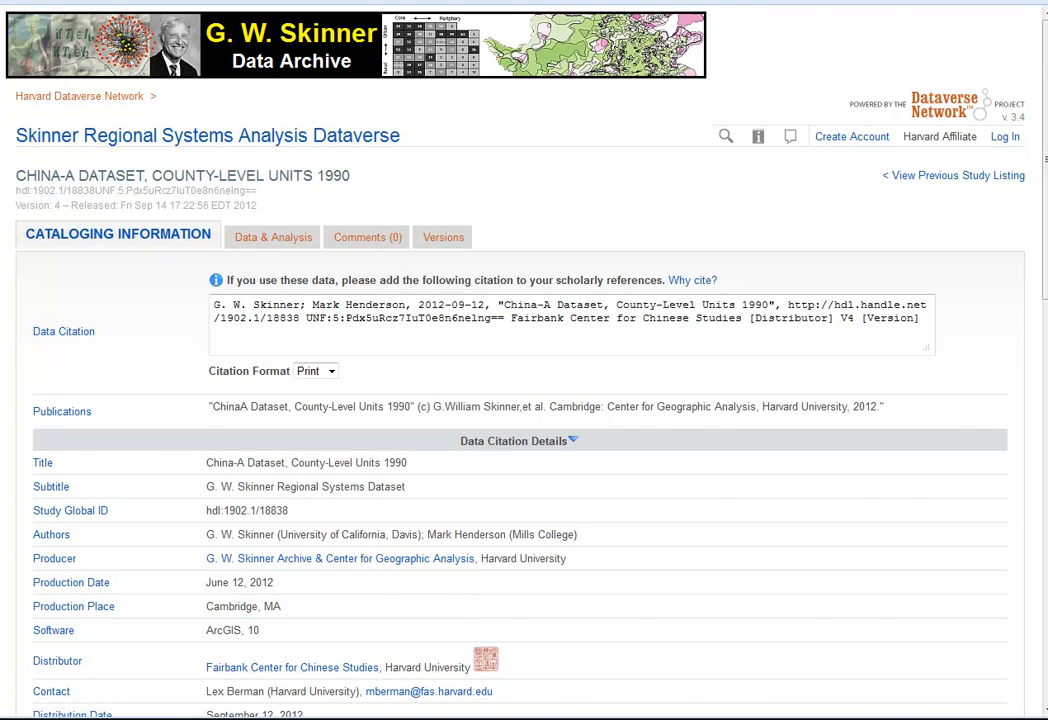
Step: Switch to ChinaA_PartThree_20130521.xls in Excel and create a PivotTable from Sheet1!$A$1:$IQ$2435 on a new worksheet
{"action": "left_click", "coordinate": [118, 1]}
{"action": "key", "text": "alt+Tab"}
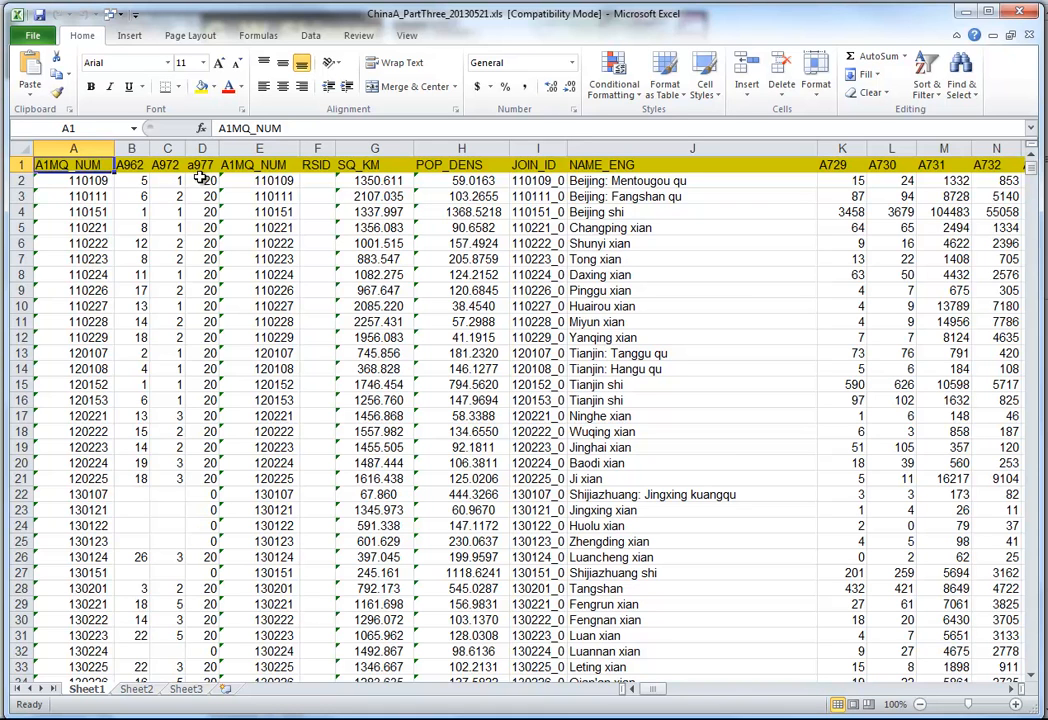
{"action": "left_click", "coordinate": [140, 38]}
{"action": "left_click", "coordinate": [30, 72]}
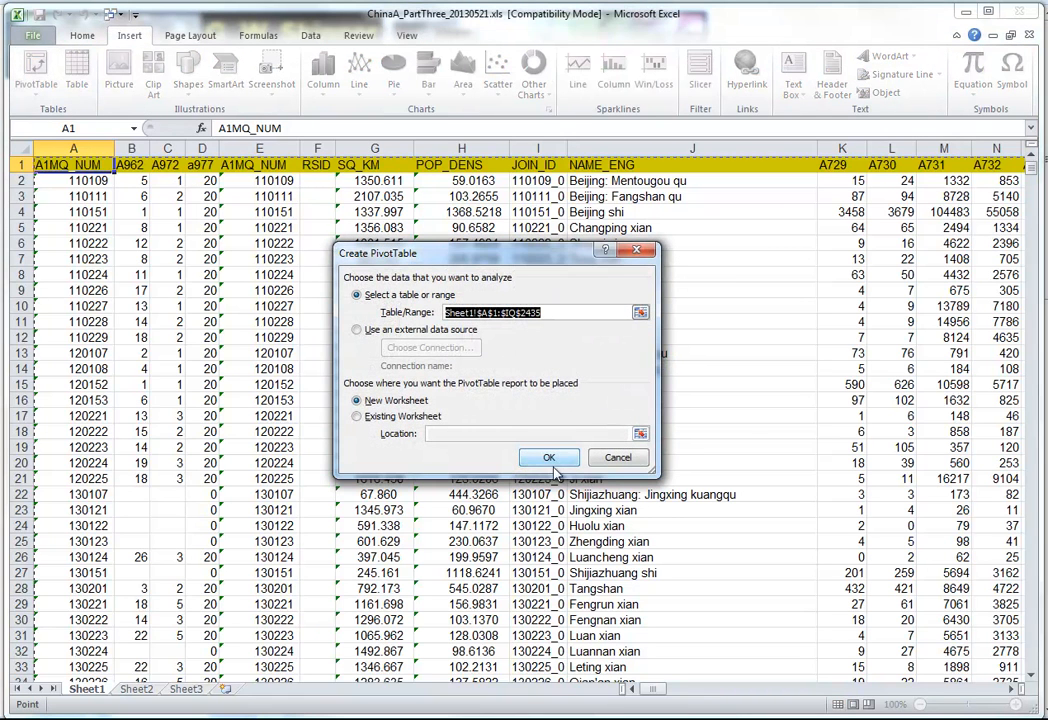
{"action": "left_click", "coordinate": [549, 458]}
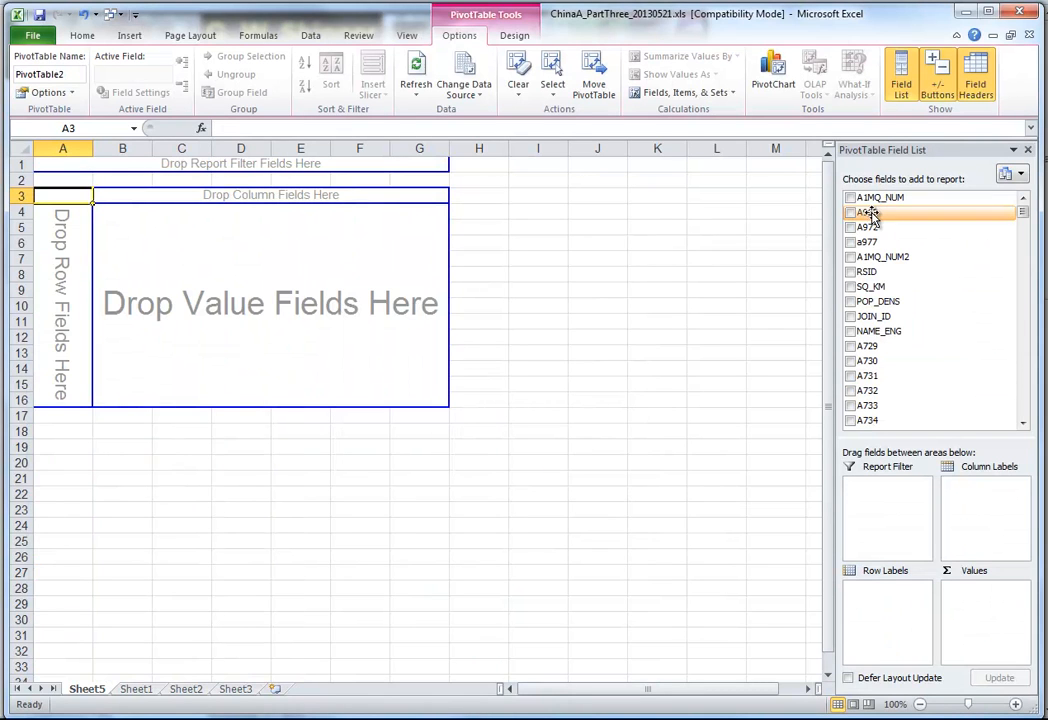
Step: Lay out the PivotTable with A962 as row labels, A972 as column labels and a977 as the report filter
{"action": "left_click_drag", "start_coordinate": [849, 220], "coordinate": [61, 266]}
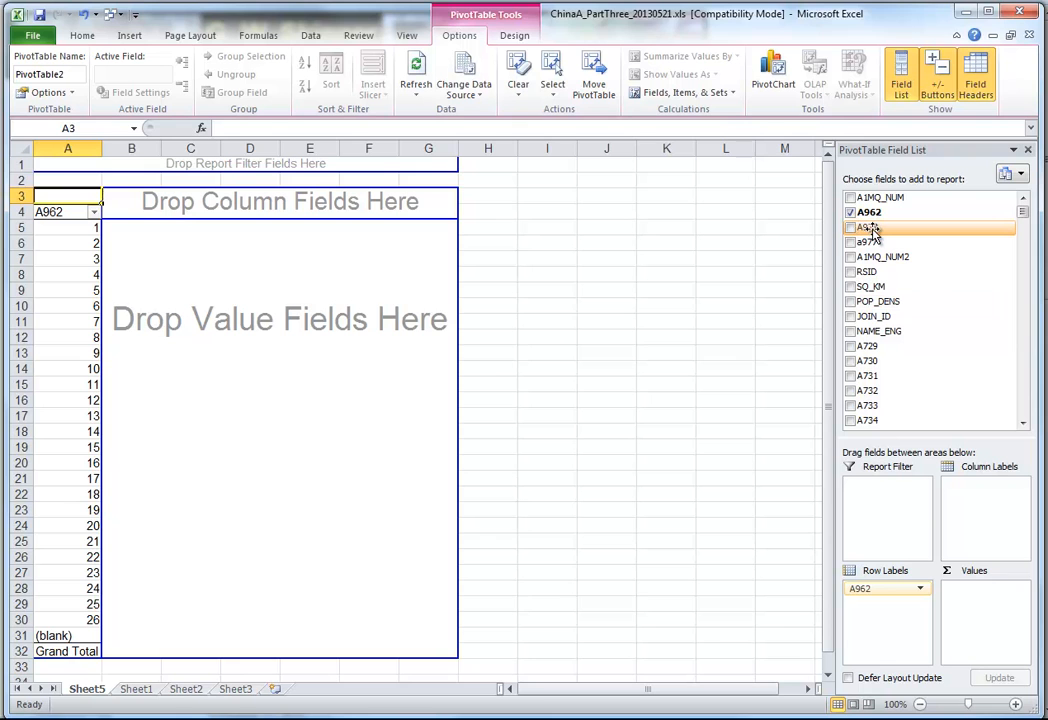
{"action": "left_click_drag", "start_coordinate": [866, 228], "coordinate": [366, 203]}
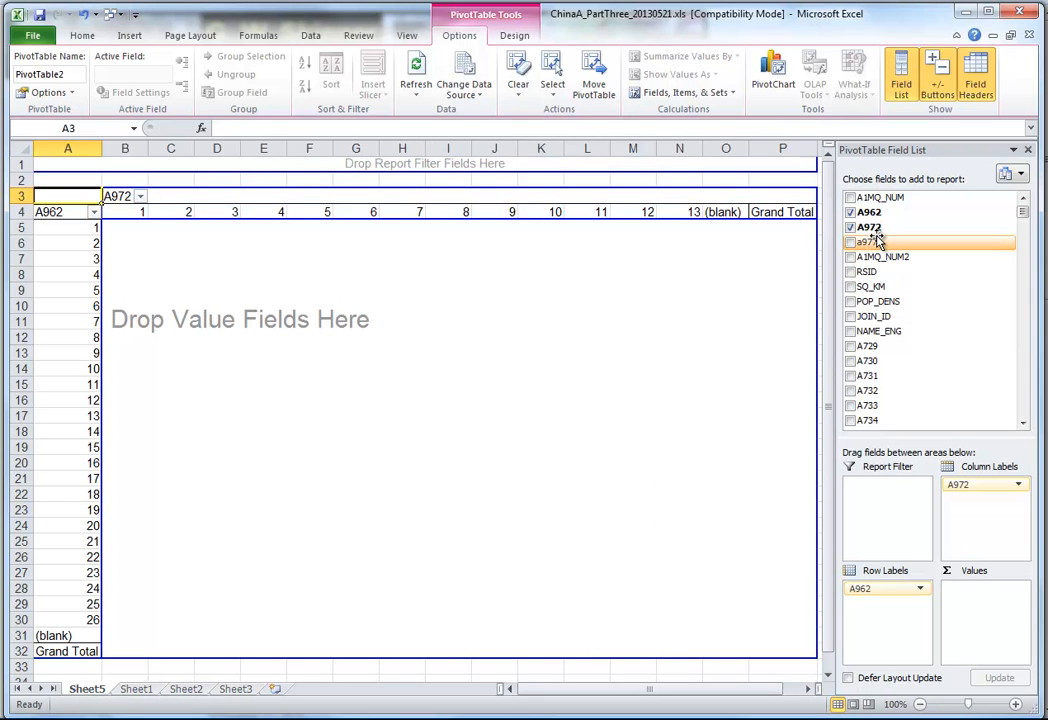
{"action": "left_click_drag", "start_coordinate": [875, 243], "coordinate": [416, 160]}
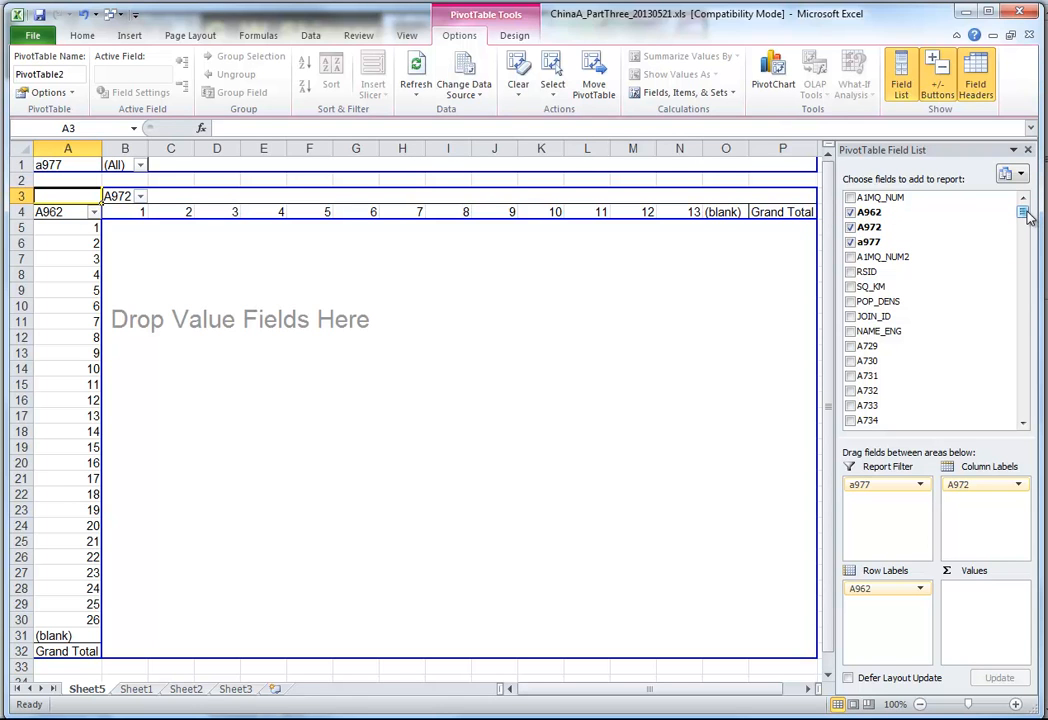
Step: Add field A932 to the PivotTable and place it in the values area
{"action": "left_click_drag", "start_coordinate": [1027, 216], "coordinate": [1039, 383]}
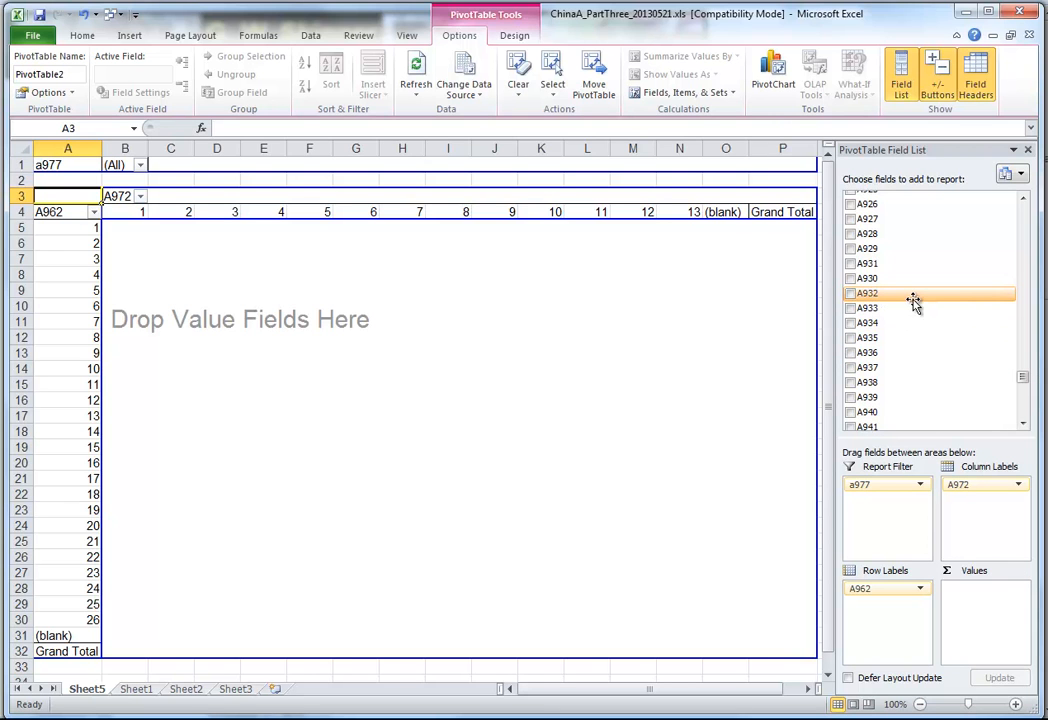
{"action": "left_click_drag", "start_coordinate": [893, 301], "coordinate": [978, 612]}
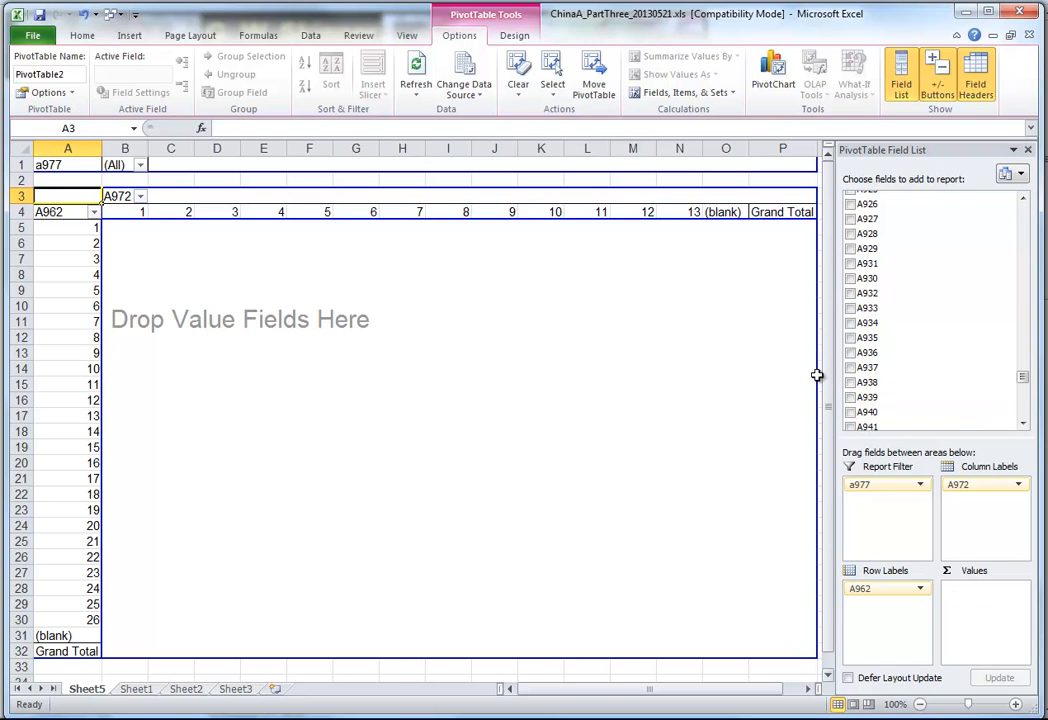
{"action": "left_click", "coordinate": [850, 293]}
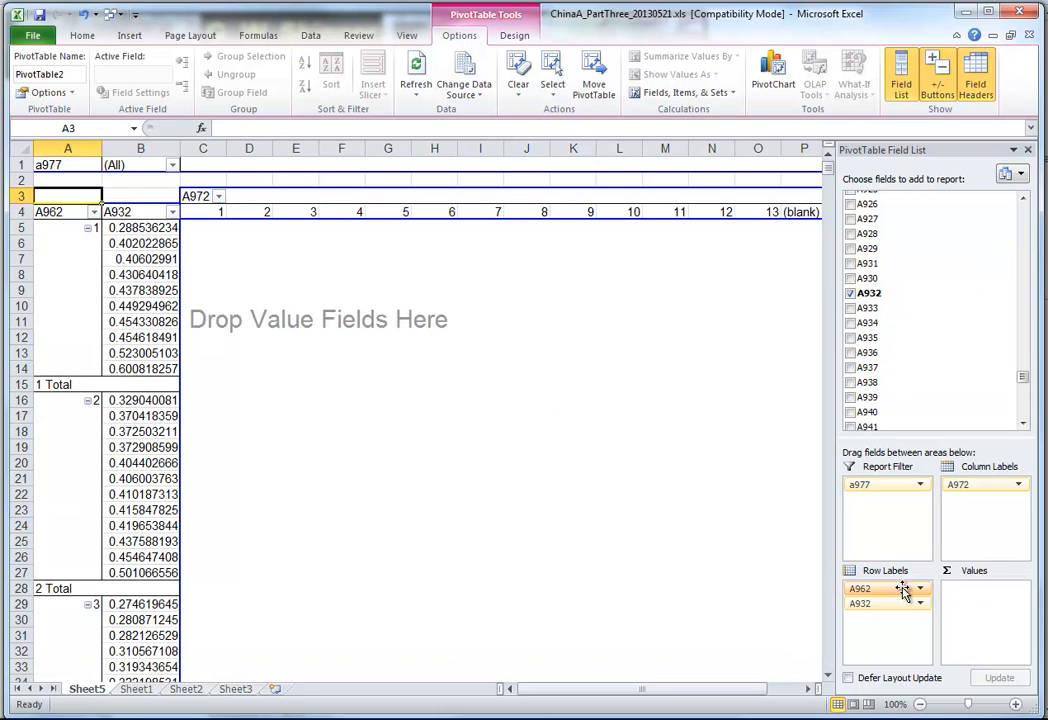
{"action": "left_click_drag", "start_coordinate": [891, 609], "coordinate": [975, 600]}
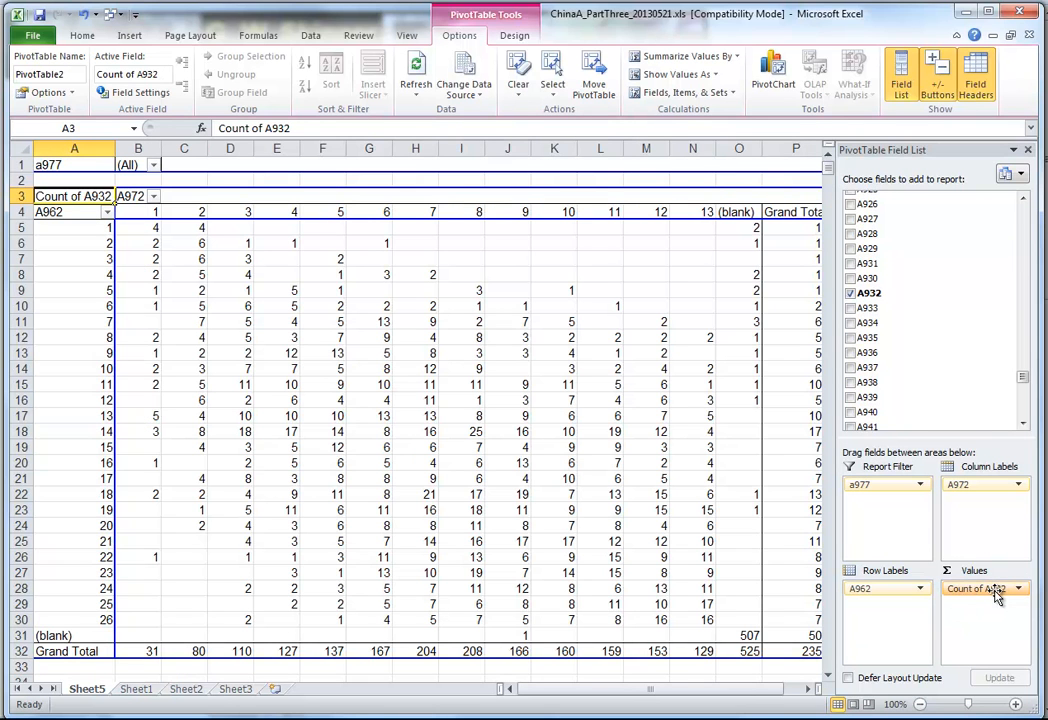
Step: Change the A932 value field's summary calculation to Average
{"action": "left_click", "coordinate": [995, 590]}
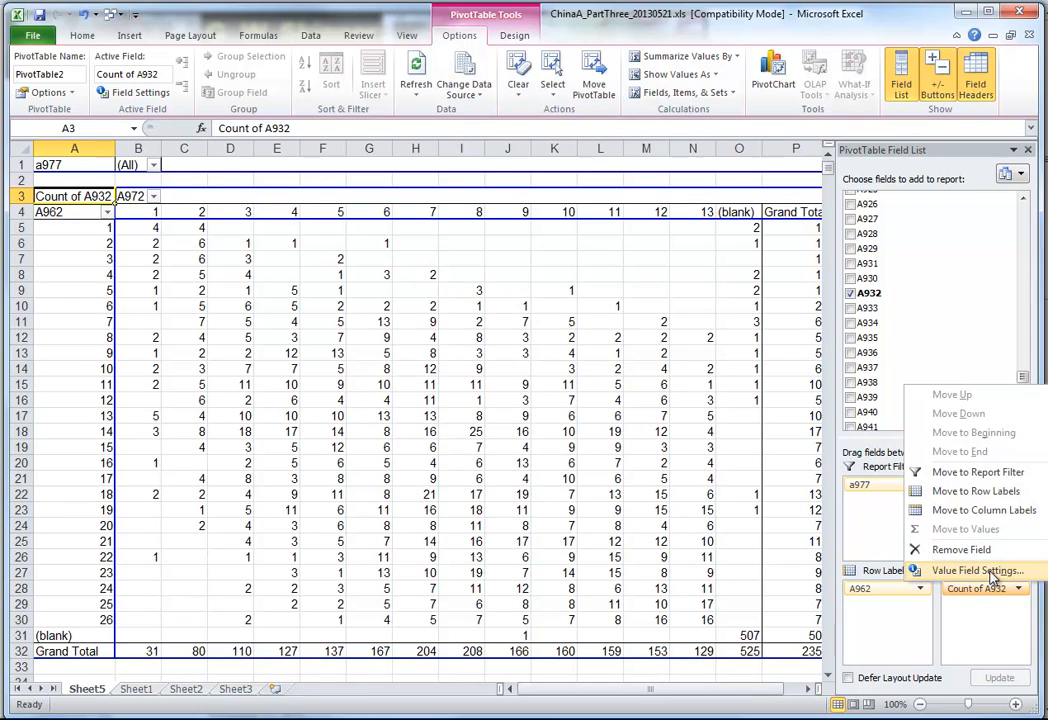
{"action": "left_click", "coordinate": [990, 571]}
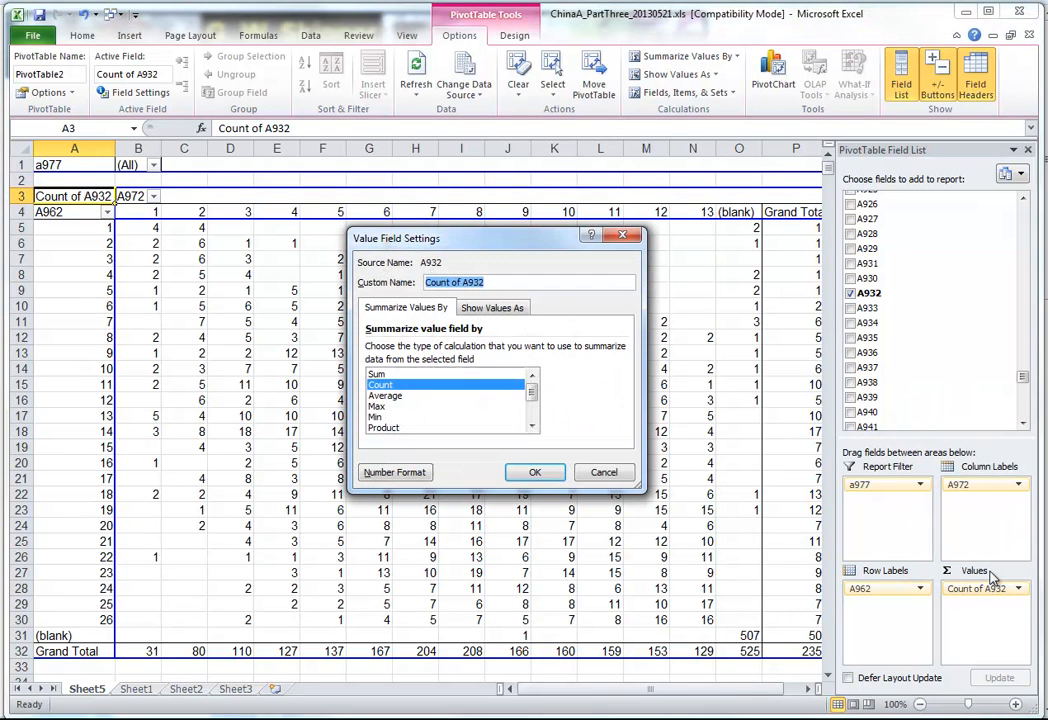
{"action": "left_click", "coordinate": [390, 396]}
{"action": "left_click", "coordinate": [530, 471]}
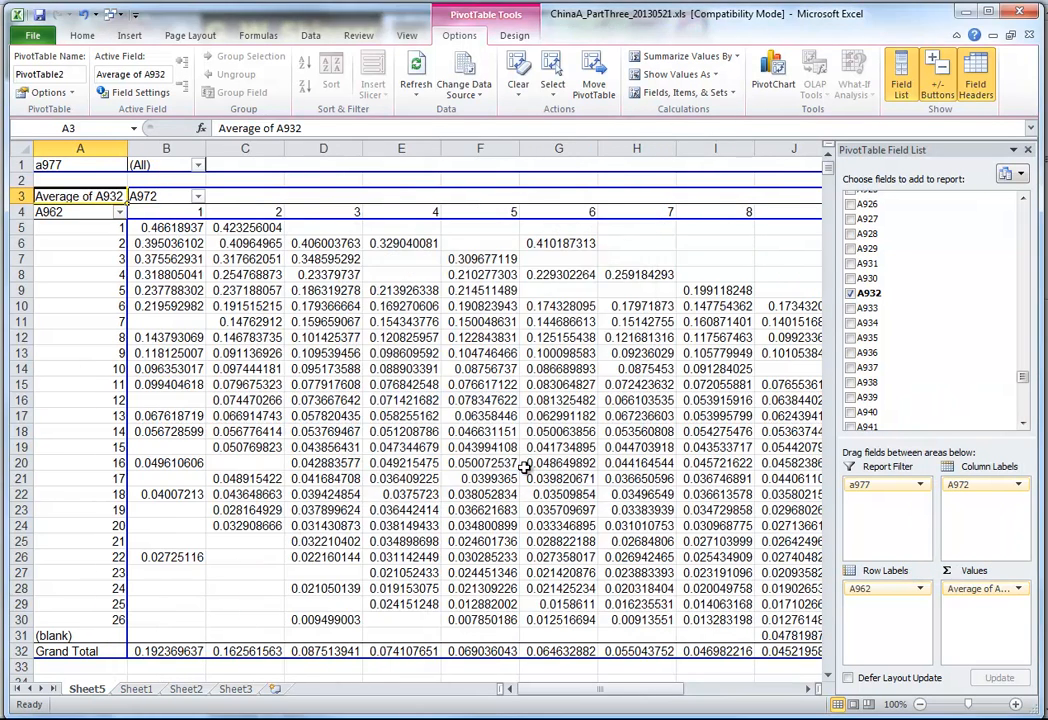
Step: Format all PivotTable values in B5:P32, including the grand totals, as percentages
{"action": "left_click", "coordinate": [171, 228]}
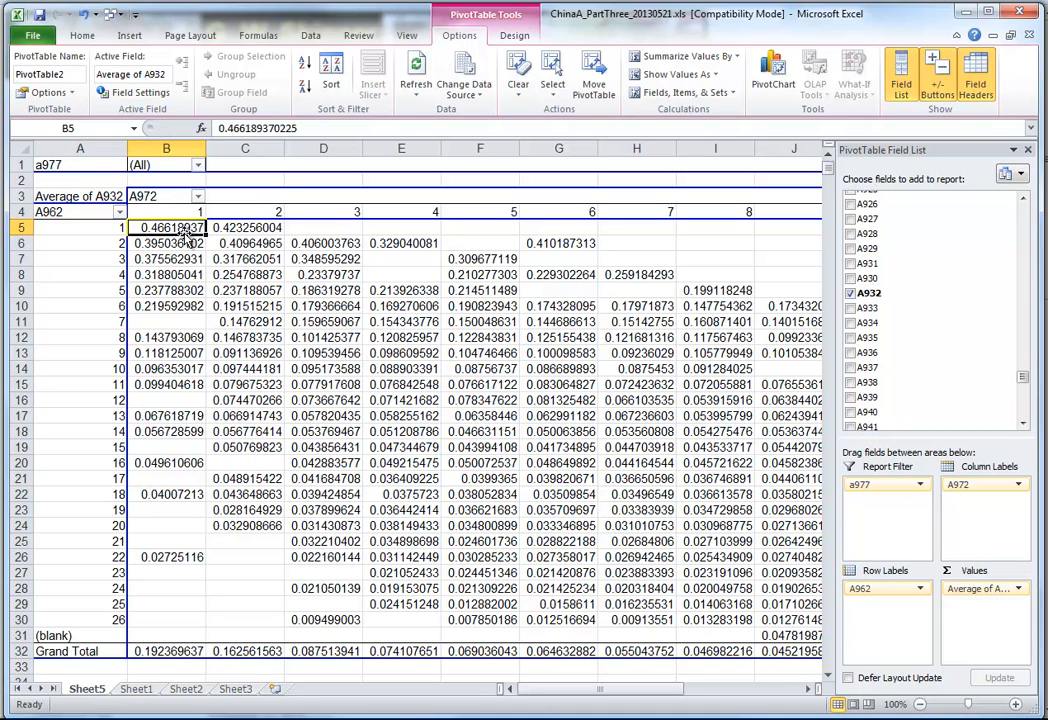
{"action": "key", "text": "shift+Down"}
{"action": "key", "text": "shift+Down"}
{"action": "key", "text": "shift+Down"}
{"action": "key", "text": "shift+Down"}
{"action": "key", "text": "shift+Down"}
{"action": "key", "text": "shift+Down"}
{"action": "key", "text": "shift+Down"}
{"action": "key", "text": "shift+Down"}
{"action": "key", "text": "shift+Down"}
{"action": "key", "text": "shift+Down"}
{"action": "key", "text": "shift+Down"}
{"action": "key", "text": "shift+Down"}
{"action": "key", "text": "shift+Down"}
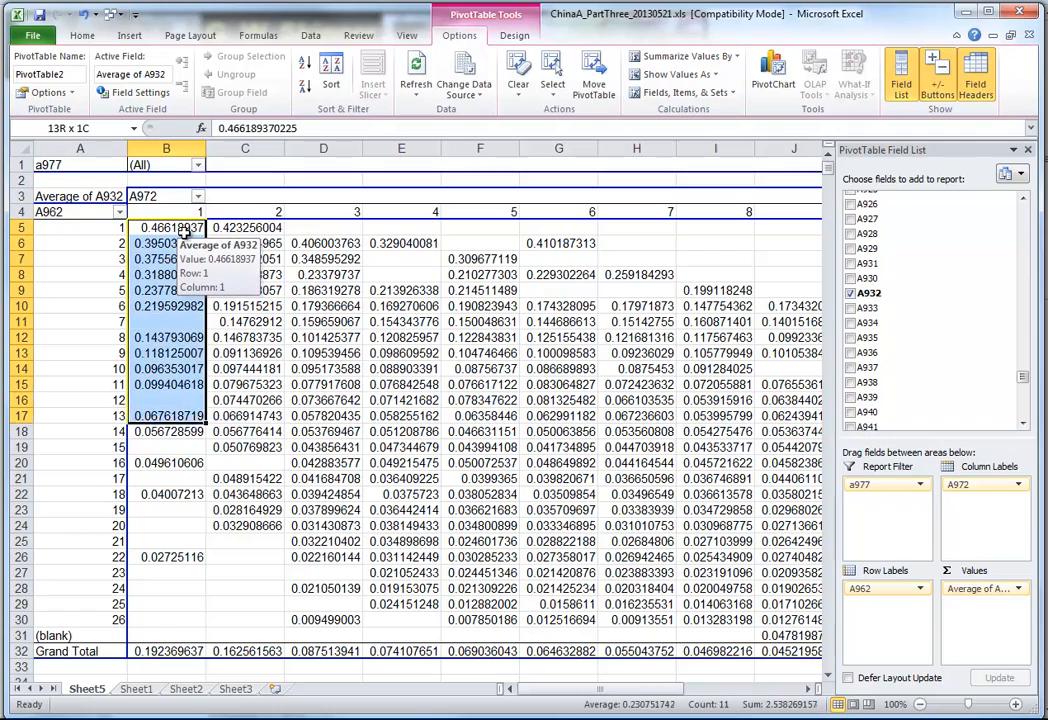
{"action": "key", "text": "shift+Down"}
{"action": "key", "text": "shift+Down"}
{"action": "key", "text": "shift+Down"}
{"action": "key", "text": "shift+Down"}
{"action": "key", "text": "shift+Down"}
{"action": "key", "text": "shift+Down"}
{"action": "key", "text": "shift+Down"}
{"action": "key", "text": "shift+Down"}
{"action": "key", "text": "shift+Down"}
{"action": "key", "text": "shift+Down"}
{"action": "key", "text": "shift+Down"}
{"action": "key", "text": "shift+Down"}
{"action": "key", "text": "shift+Down"}
{"action": "key", "text": "shift+Down"}
{"action": "key", "text": "shift+Right"}
{"action": "key", "text": "shift+Right"}
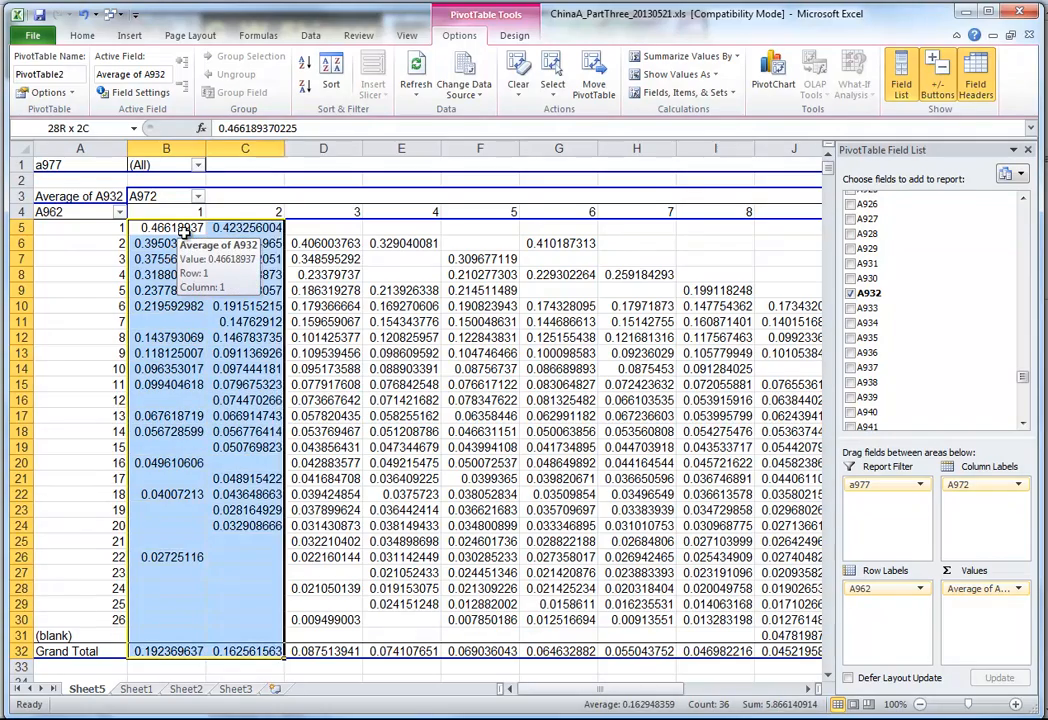
{"action": "key", "text": "shift+Right"}
{"action": "key", "text": "shift+Right"}
{"action": "key", "text": "shift+Right"}
{"action": "key", "text": "shift+Right"}
{"action": "key", "text": "shift+Right"}
{"action": "key", "text": "shift+Right"}
{"action": "key", "text": "shift+Right"}
{"action": "key", "text": "shift+Right"}
{"action": "key", "text": "shift+Right"}
{"action": "key", "text": "shift+Right"}
{"action": "key", "text": "shift+Right"}
{"action": "key", "text": "shift+Right"}
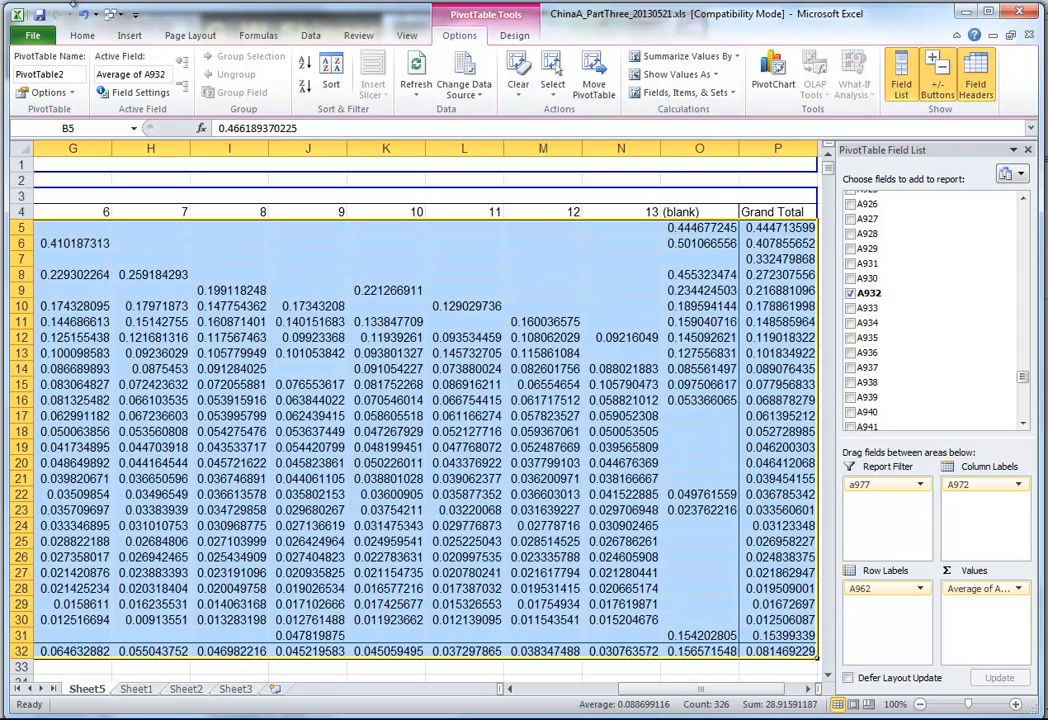
{"action": "left_click", "coordinate": [83, 37]}
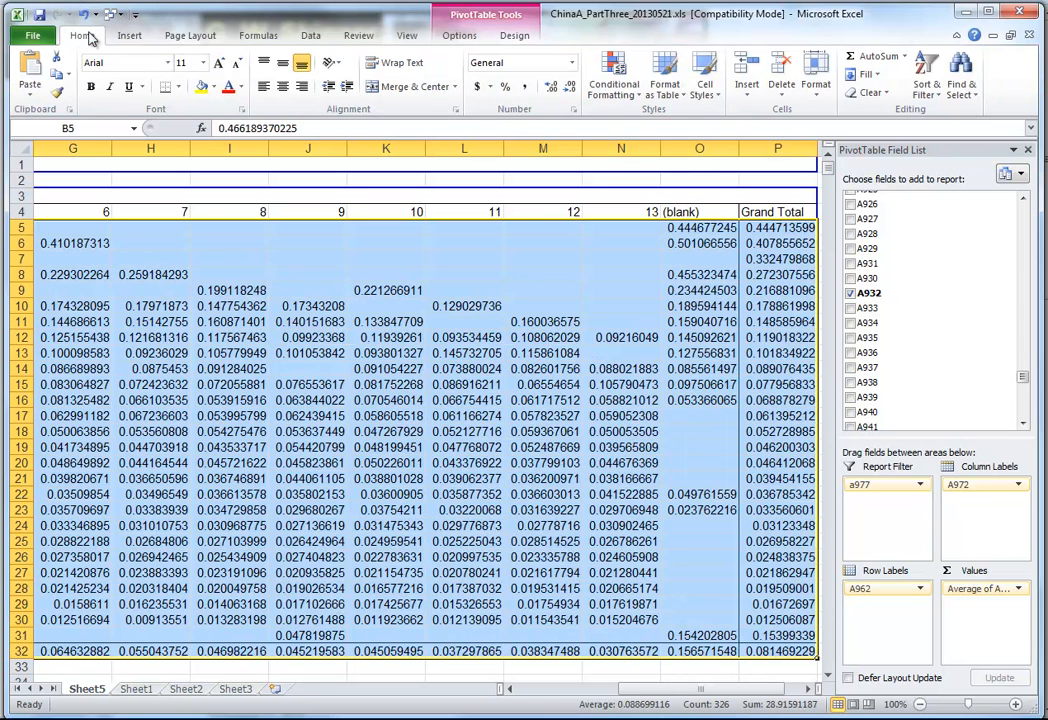
{"action": "left_click", "coordinate": [505, 87]}
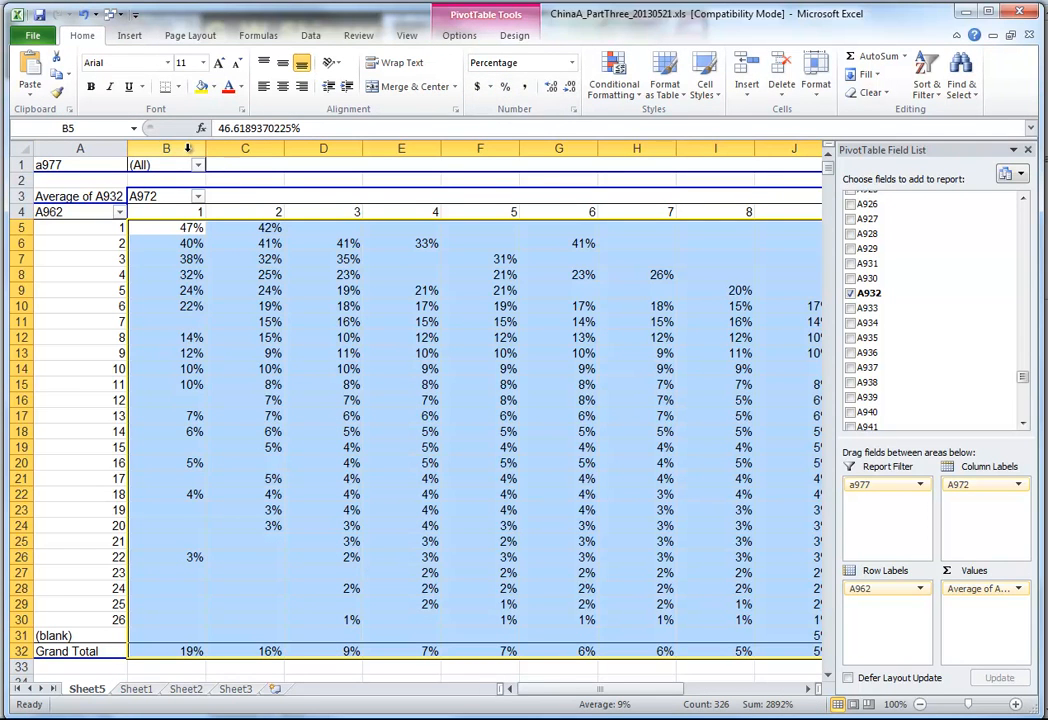
Step: Narrow columns B through P together to a uniform width that suits the short percentage values
{"action": "left_click", "coordinate": [185, 148]}
{"action": "key", "text": "ctrl+shift+Right"}
{"action": "key", "text": "ctrl+shift+Left"}
{"action": "key", "text": "shift+Right"}
{"action": "key", "text": "shift+Right"}
{"action": "key", "text": "shift+Right"}
{"action": "key", "text": "shift+Right"}
{"action": "key", "text": "shift+Right"}
{"action": "key", "text": "shift+Right"}
{"action": "key", "text": "shift+Right"}
{"action": "key", "text": "shift+Right"}
{"action": "key", "text": "shift+Right"}
{"action": "key", "text": "shift+Right"}
{"action": "key", "text": "shift+Right"}
{"action": "key", "text": "shift+Right"}
{"action": "key", "text": "shift+Right"}
{"action": "key", "text": "shift+Right"}
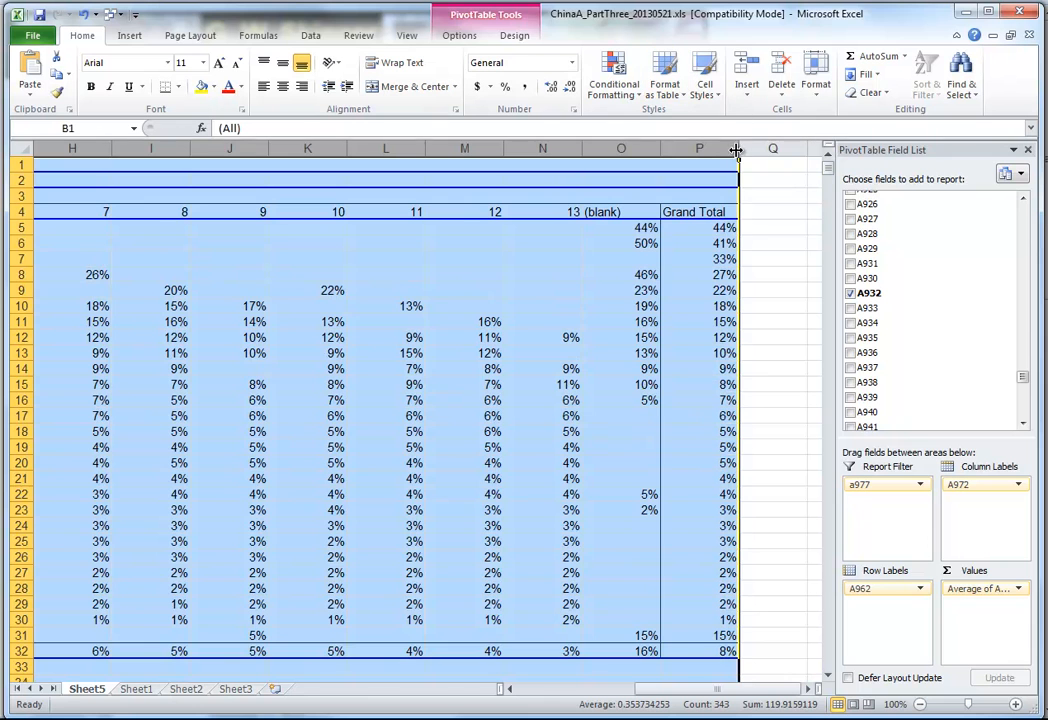
{"action": "left_click_drag", "start_coordinate": [735, 148], "coordinate": [694, 149]}
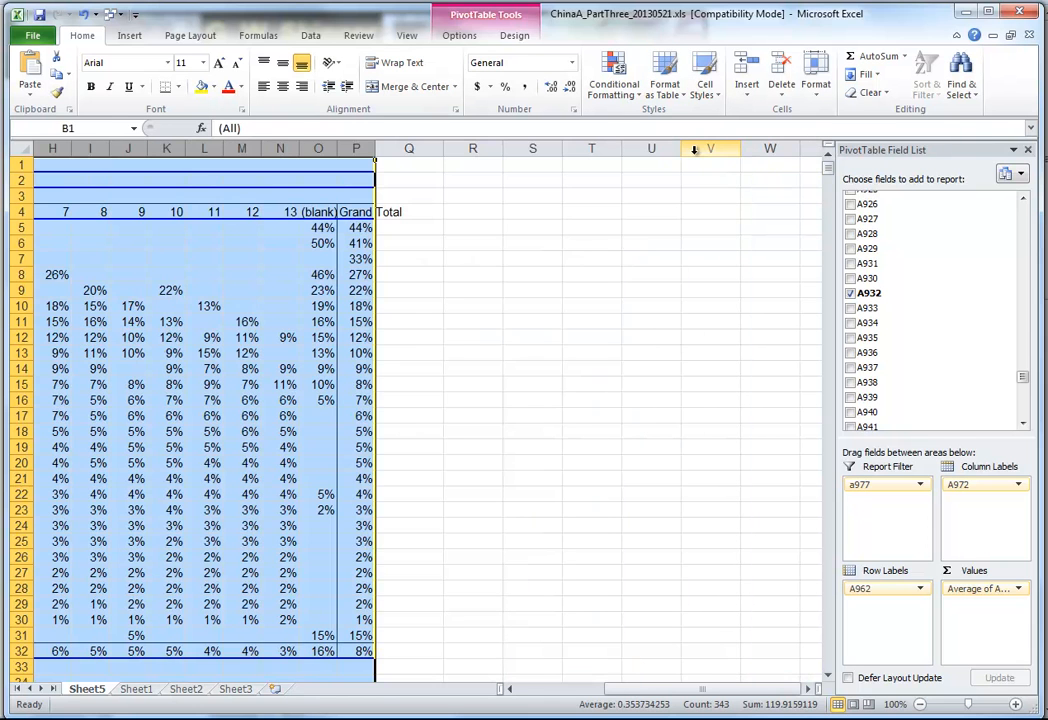
Step: Apply the Red - White - Blue color scale to the values in B5:N30, leaving out the blank and grand total cells
{"action": "key", "text": "ctrl+Home"}
{"action": "key", "text": "Down"}
{"action": "key", "text": "Down"}
{"action": "key", "text": "Down"}
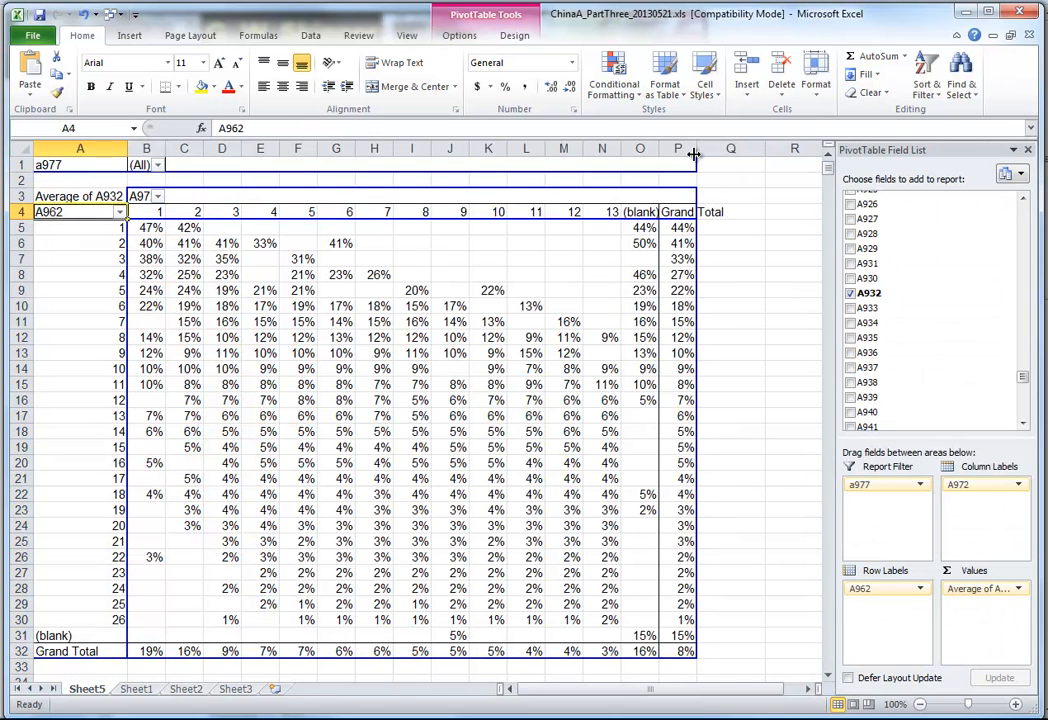
{"action": "key", "text": "Down"}
{"action": "key", "text": "Right"}
{"action": "key", "text": "shift+Down"}
{"action": "key", "text": "shift+Down"}
{"action": "key", "text": "shift+Down"}
{"action": "key", "text": "shift+Down"}
{"action": "key", "text": "shift+Down"}
{"action": "key", "text": "shift+Down"}
{"action": "key", "text": "shift+Down"}
{"action": "key", "text": "shift+Down"}
{"action": "key", "text": "shift+Down"}
{"action": "key", "text": "shift+Down"}
{"action": "key", "text": "shift+Down"}
{"action": "key", "text": "shift+Down"}
{"action": "key", "text": "shift+Down"}
{"action": "key", "text": "shift+Down"}
{"action": "key", "text": "shift+Down"}
{"action": "key", "text": "shift+Down"}
{"action": "key", "text": "shift+Down"}
{"action": "key", "text": "shift+Down"}
{"action": "key", "text": "shift+Down"}
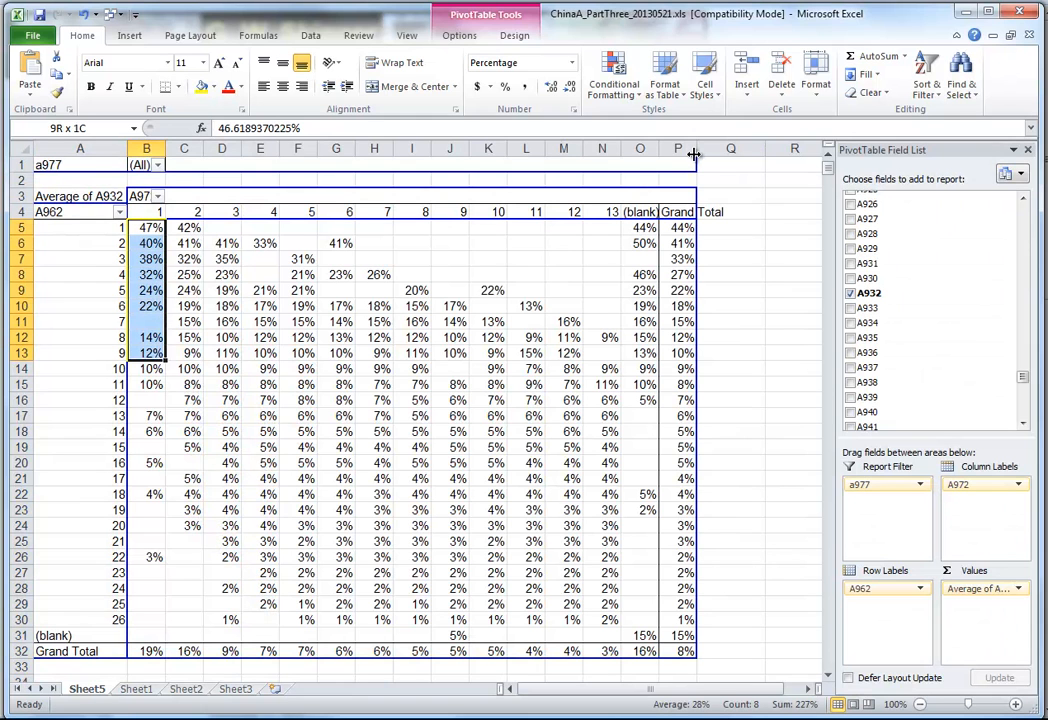
{"action": "key", "text": "shift+Down"}
{"action": "key", "text": "shift+Down"}
{"action": "key", "text": "shift+Down"}
{"action": "key", "text": "shift+Down"}
{"action": "key", "text": "shift+Down"}
{"action": "key", "text": "shift+Down"}
{"action": "key", "text": "shift+Down"}
{"action": "key", "text": "shift+Right"}
{"action": "key", "text": "shift+Right"}
{"action": "key", "text": "shift+Right"}
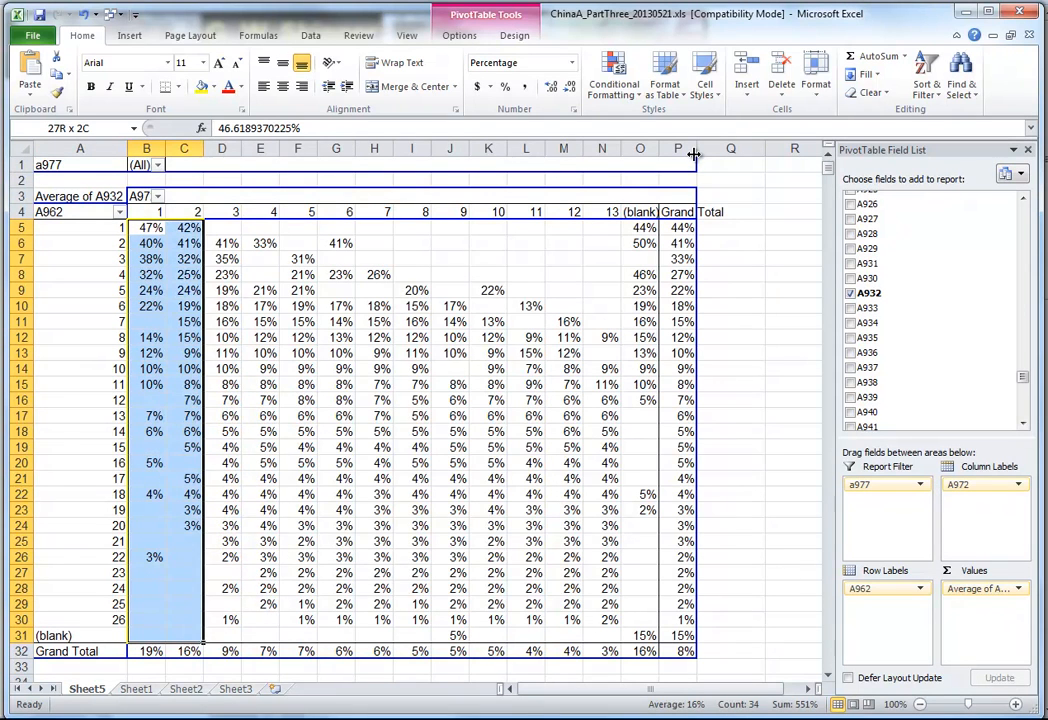
{"action": "key", "text": "shift+Right"}
{"action": "key", "text": "shift+Right"}
{"action": "key", "text": "shift+Right"}
{"action": "key", "text": "shift+Right"}
{"action": "key", "text": "shift+Right"}
{"action": "key", "text": "shift+Right"}
{"action": "key", "text": "shift+Right"}
{"action": "key", "text": "shift+Right"}
{"action": "key", "text": "shift+Right"}
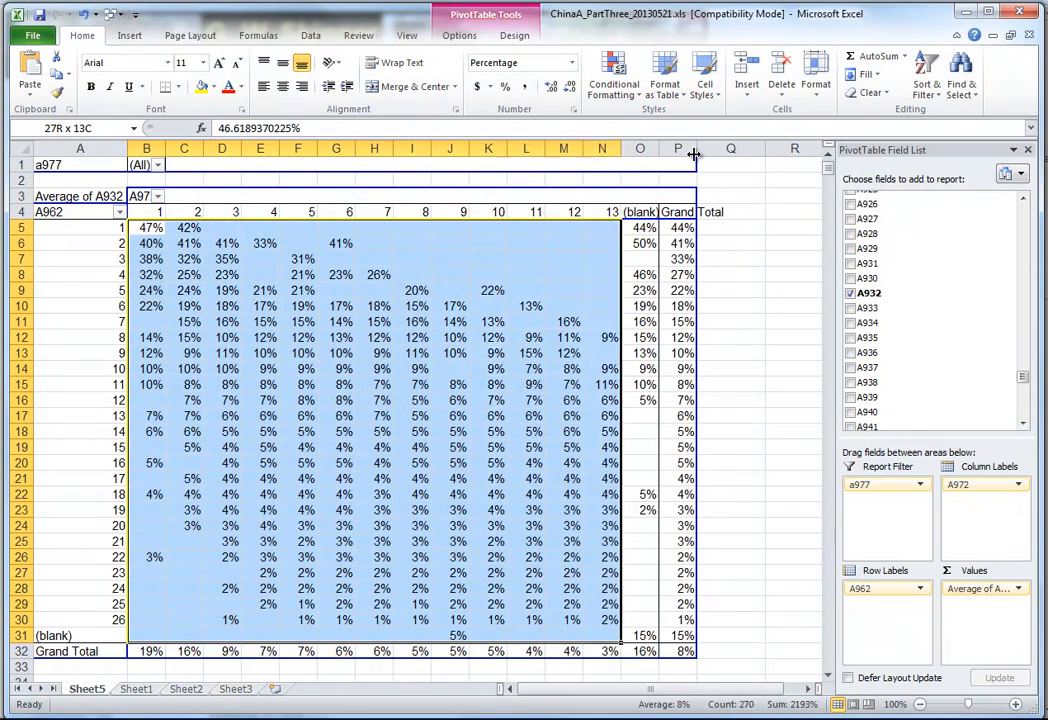
{"action": "key", "text": "shift+Up"}
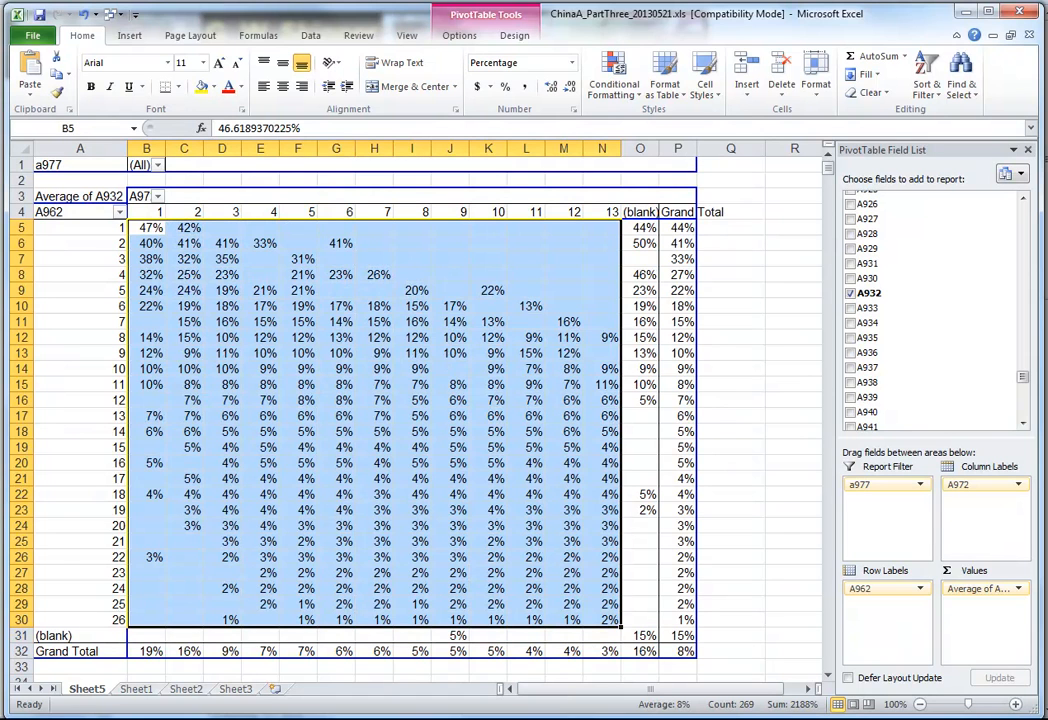
{"action": "left_click", "coordinate": [602, 92]}
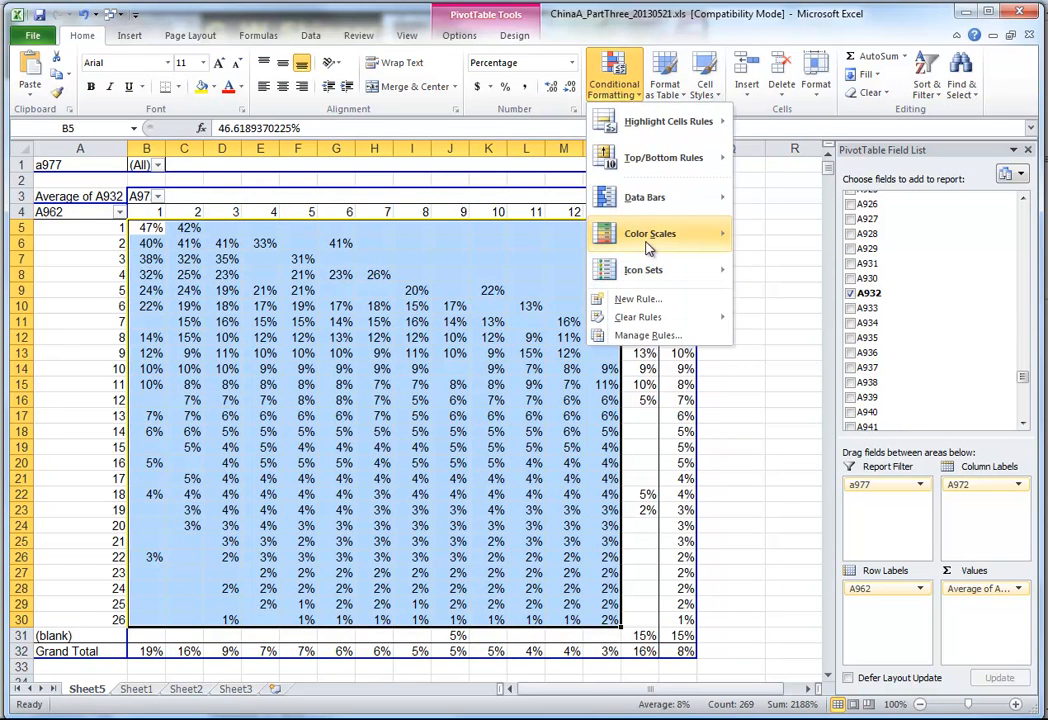
{"action": "mouse_move", "coordinate": [648, 248]}
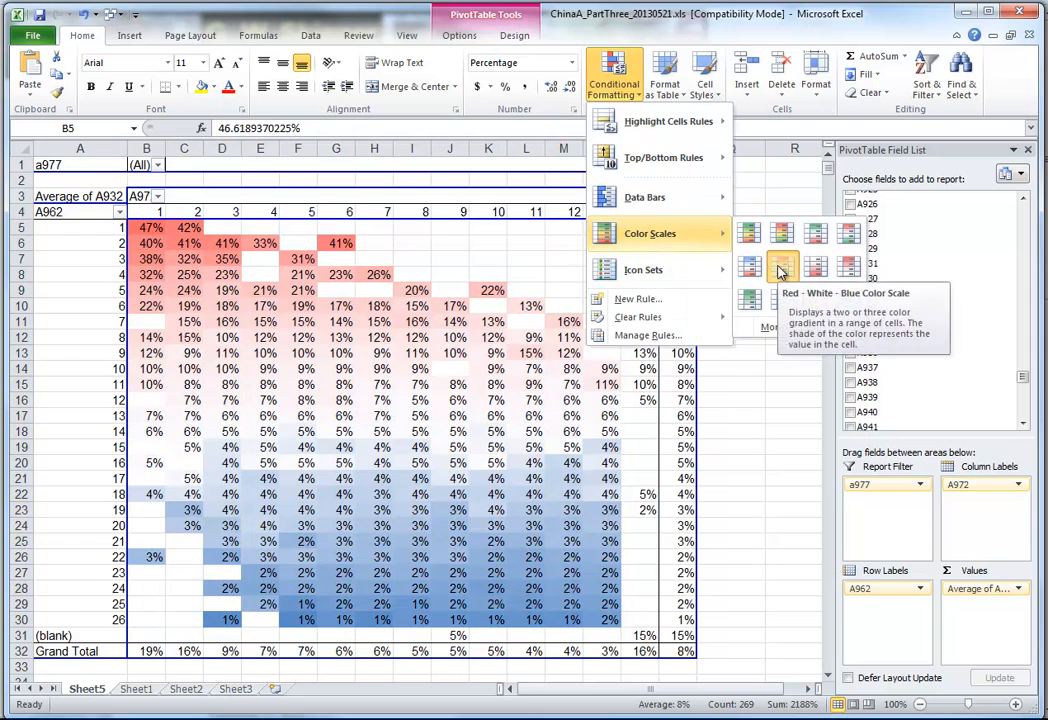
{"action": "left_click", "coordinate": [781, 266]}
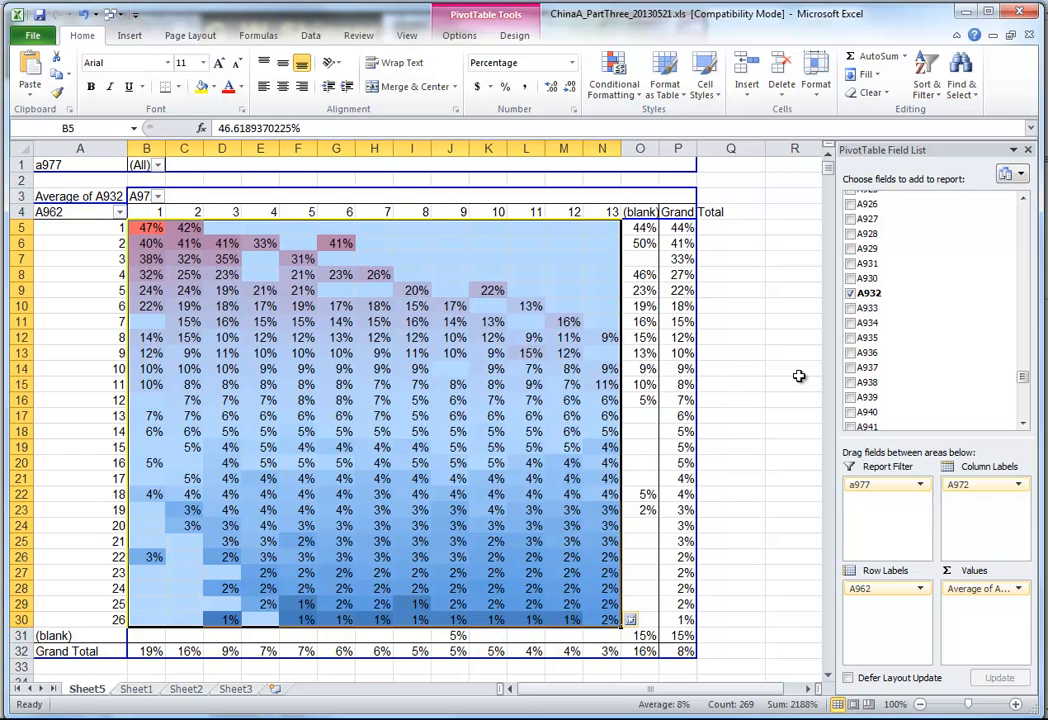
{"action": "left_click", "coordinate": [152, 232]}
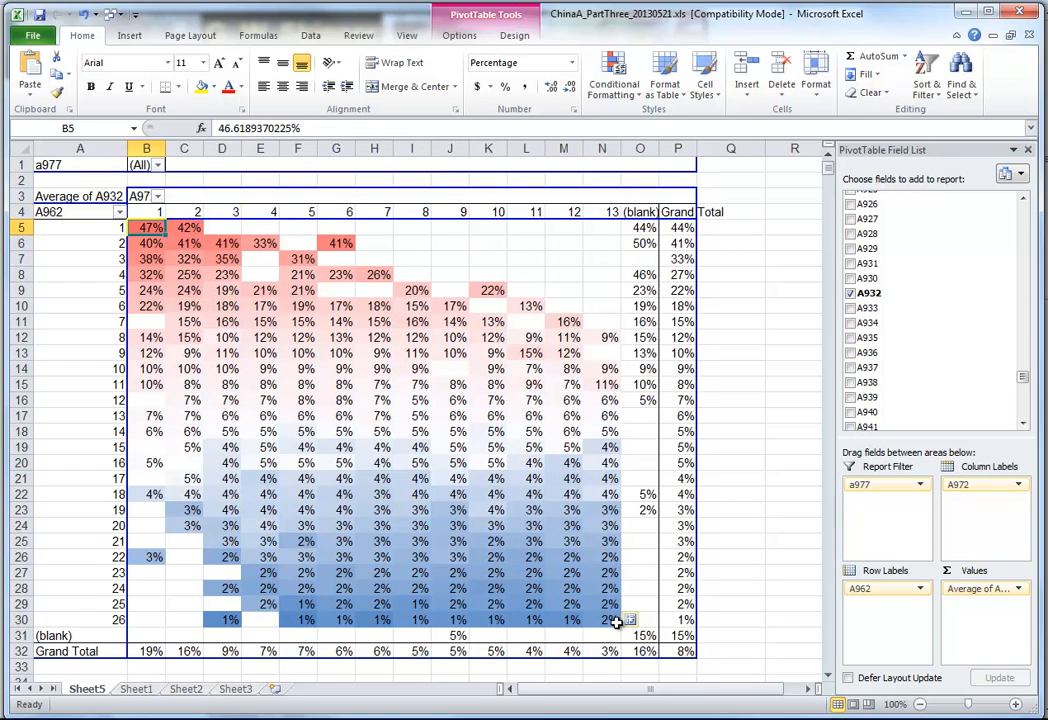
{"action": "mouse_move", "coordinate": [617, 622]}
Step: Filter the PivotTable report to the a977 value 60
{"action": "left_click", "coordinate": [158, 166]}
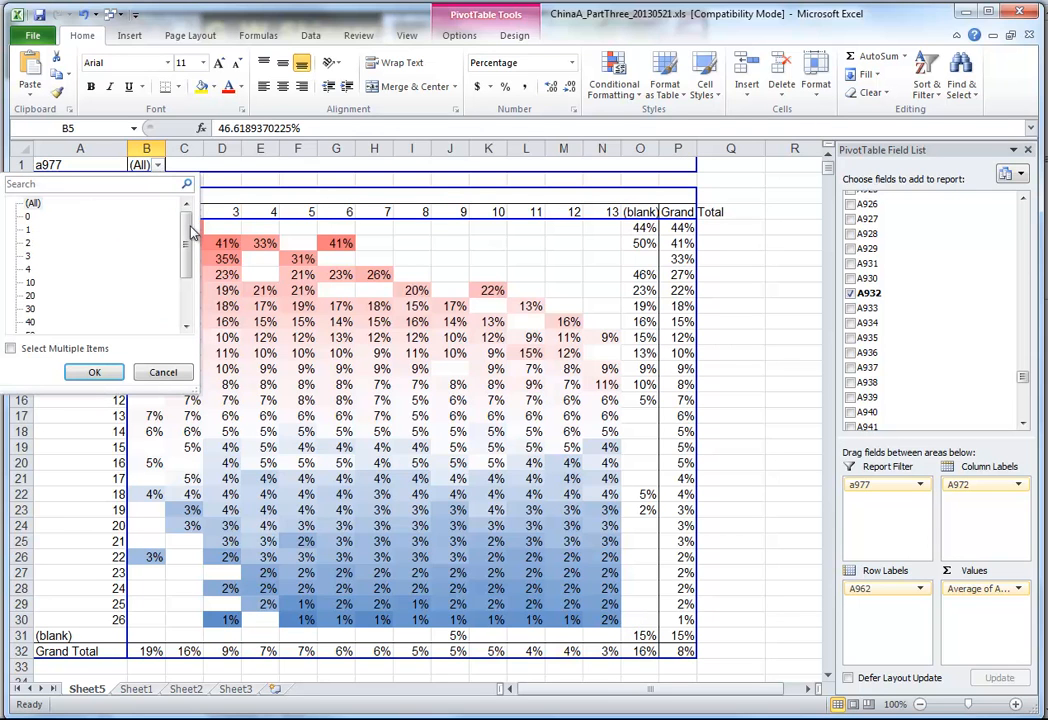
{"action": "left_click_drag", "start_coordinate": [186, 237], "coordinate": [184, 258]}
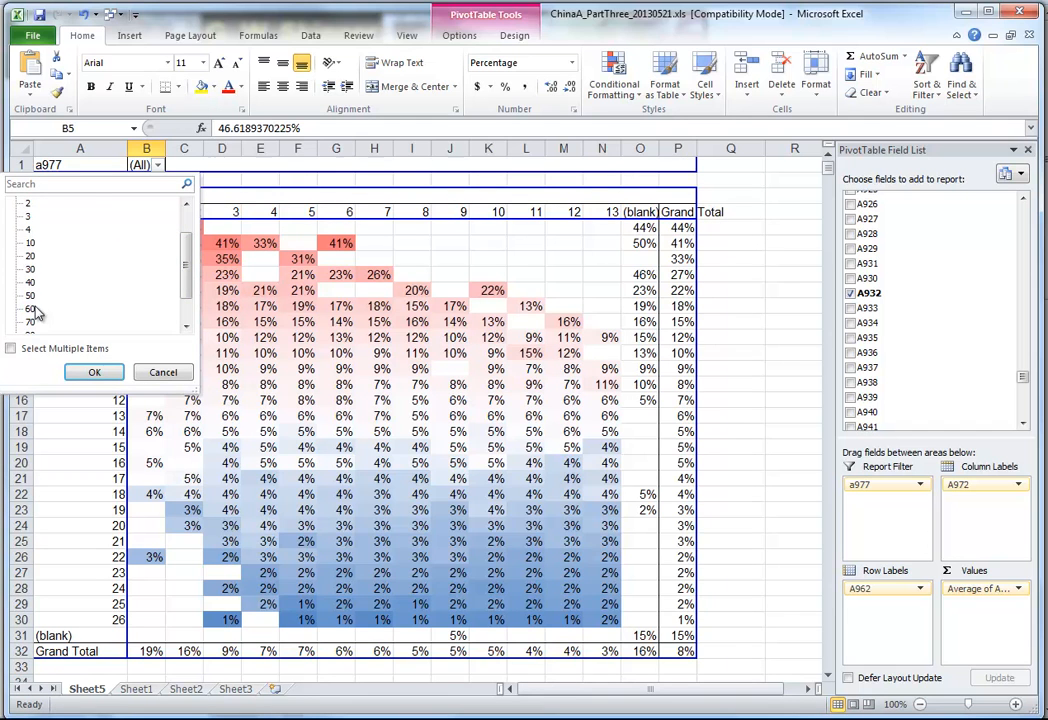
{"action": "left_click", "coordinate": [92, 372]}
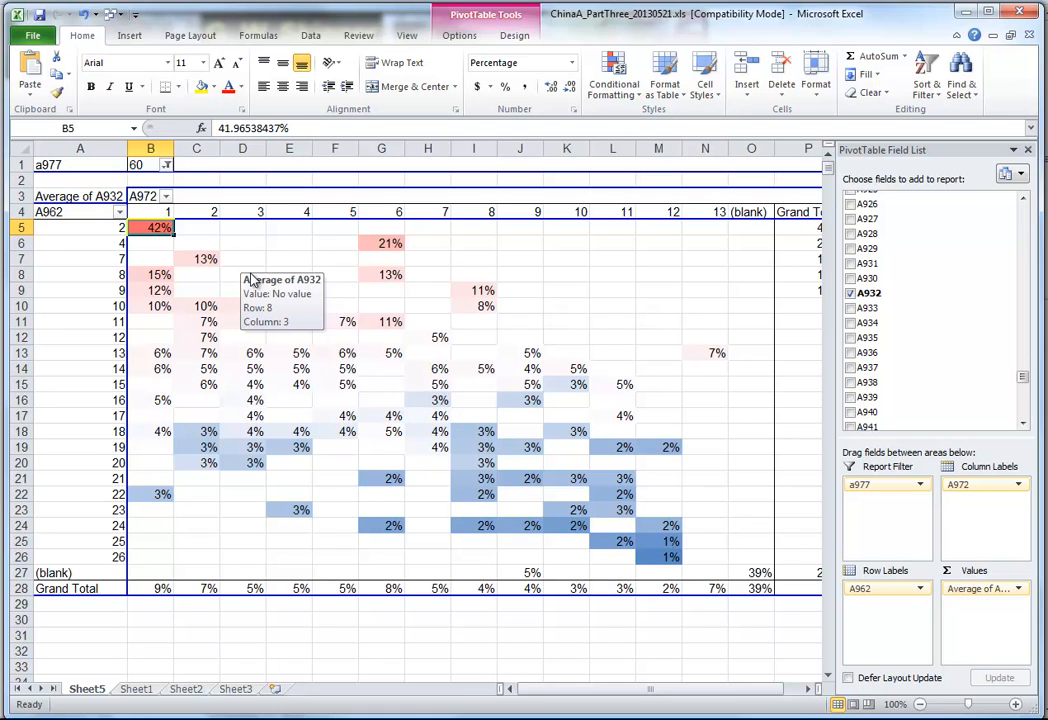
Step: Set the a977 report filter to 40
{"action": "left_click", "coordinate": [166, 166]}
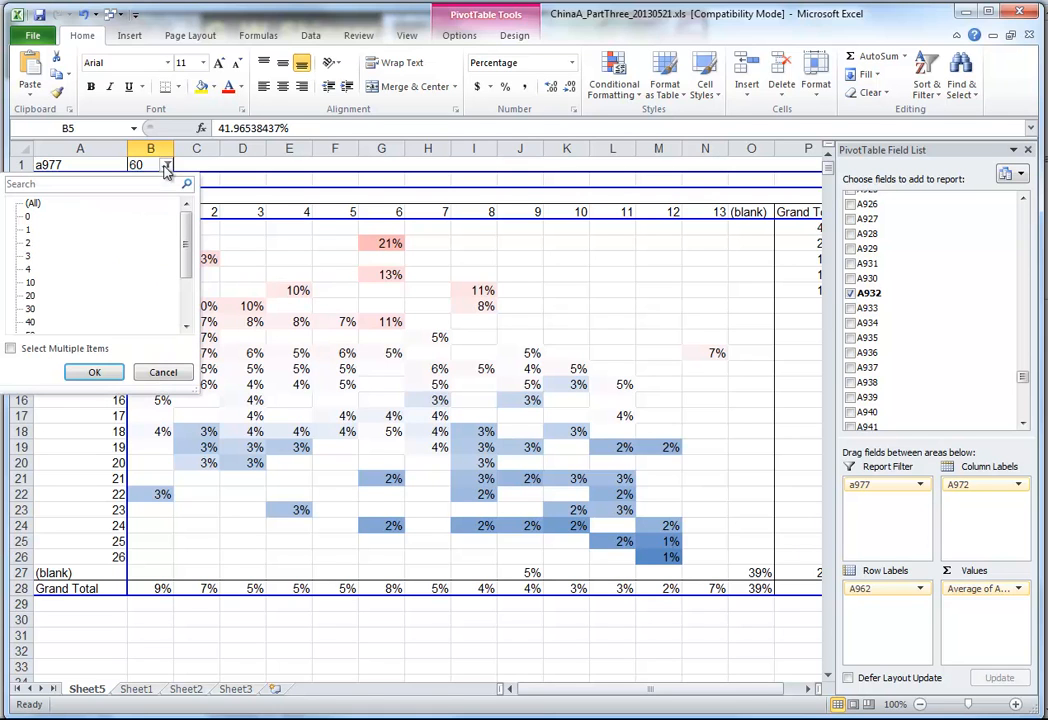
{"action": "left_click", "coordinate": [32, 325]}
{"action": "left_click", "coordinate": [88, 372]}
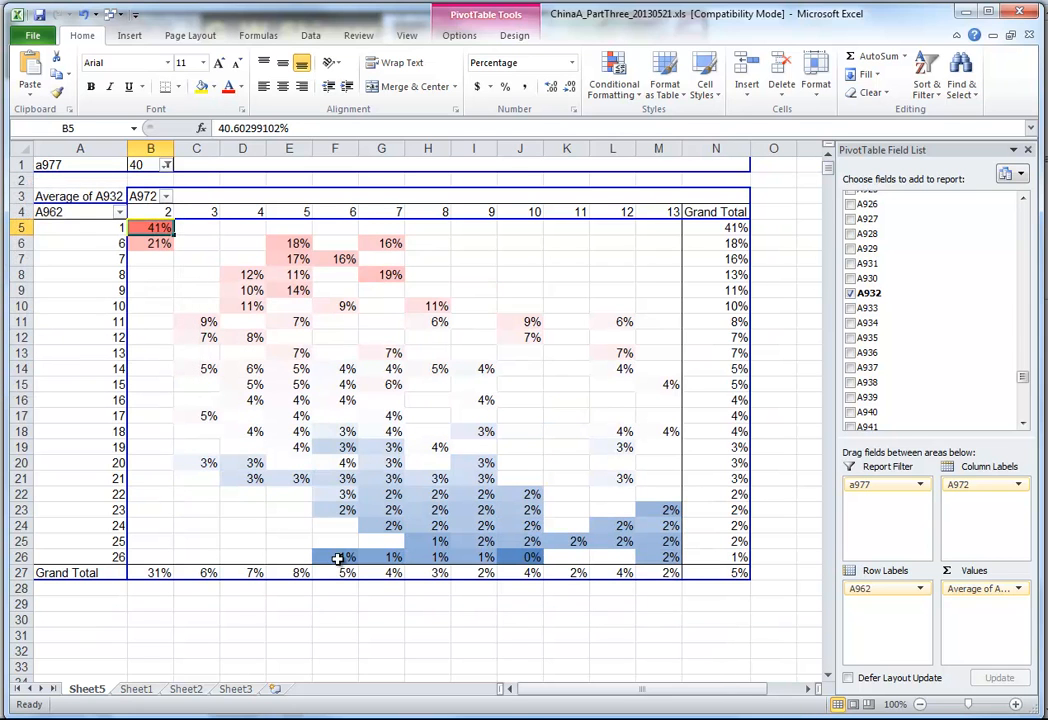